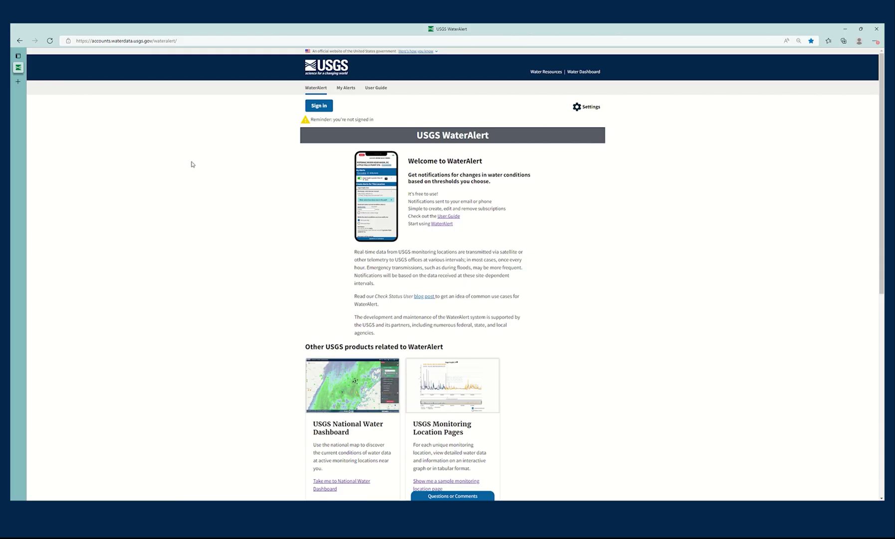
Go from the WaterAlert home page through the USGS accounts page to the Login.gov sign-in.
{"action": "left_click", "coordinate": [317, 108]}
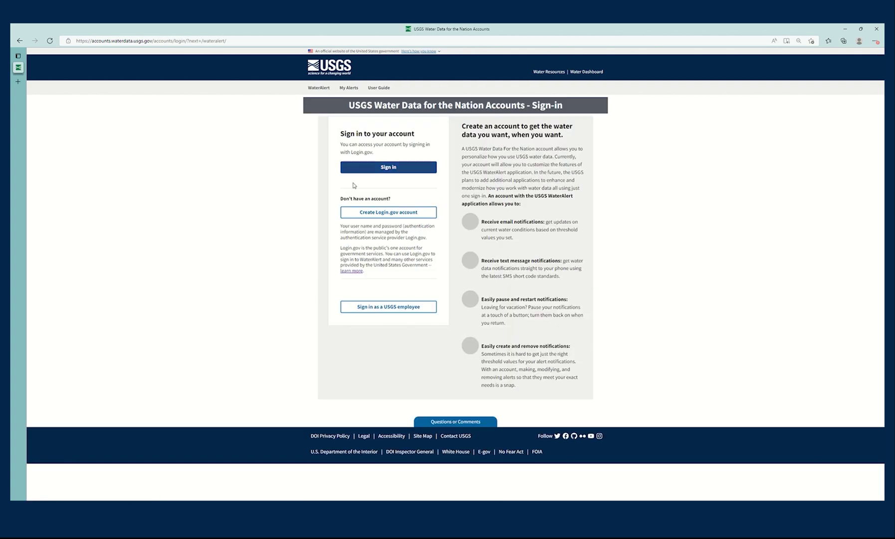
{"action": "left_click", "coordinate": [383, 171]}
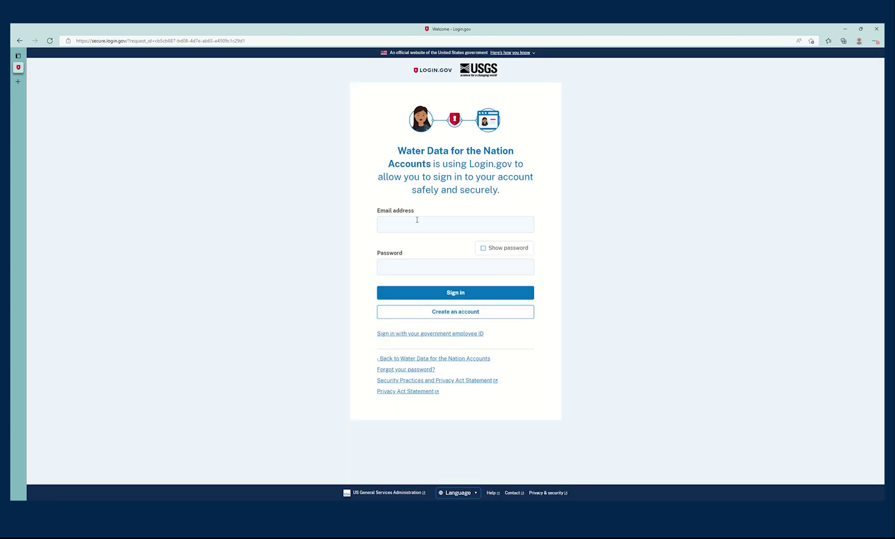
Open Login.gov's Create your account form, then back out to the USGS accounts sign-in page.
{"action": "left_click", "coordinate": [411, 223]}
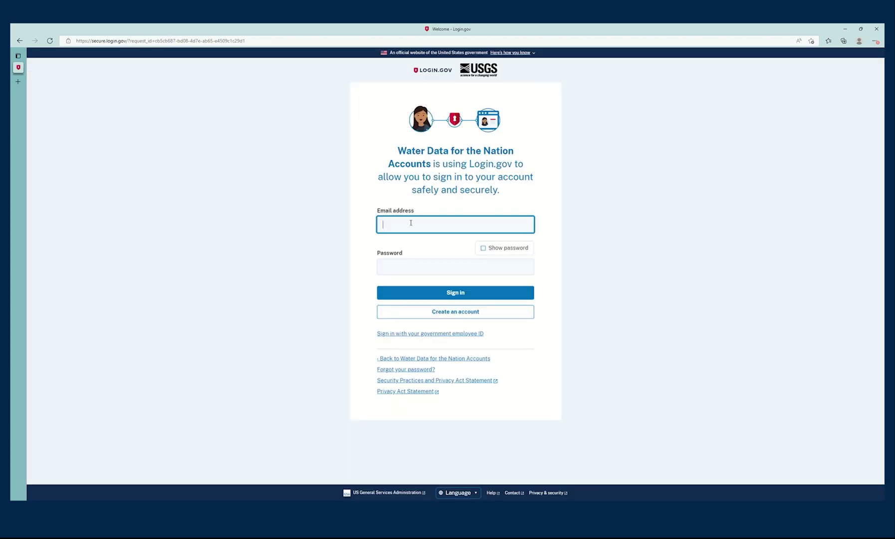
{"action": "left_click", "coordinate": [404, 273]}
{"action": "left_click", "coordinate": [354, 278]}
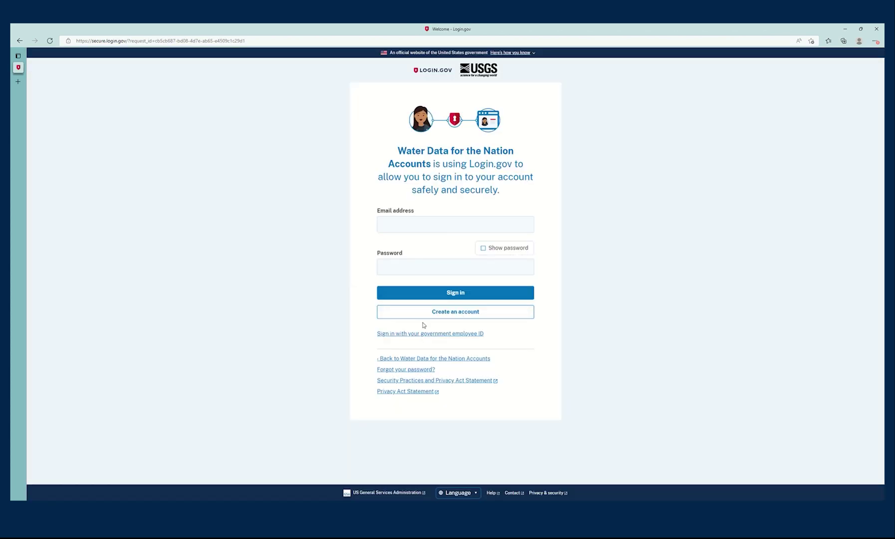
{"action": "left_click", "coordinate": [494, 311]}
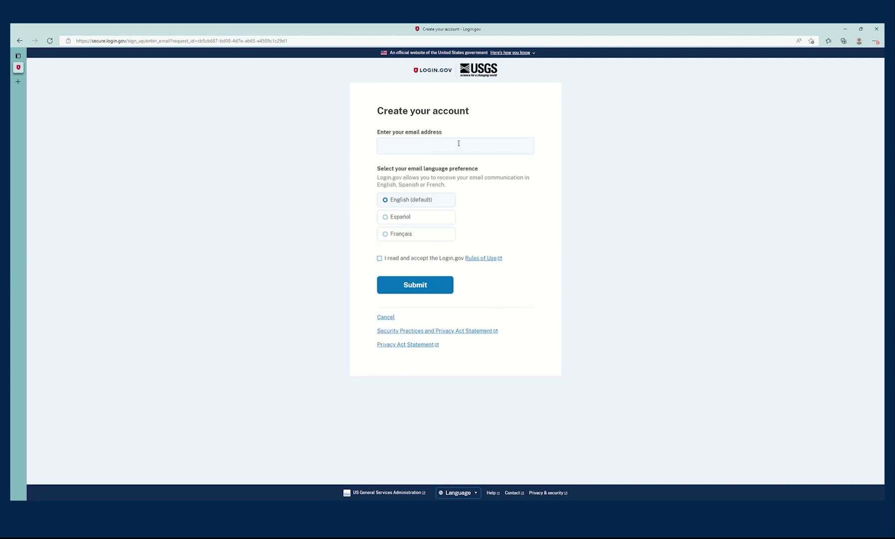
{"action": "left_click", "coordinate": [458, 143]}
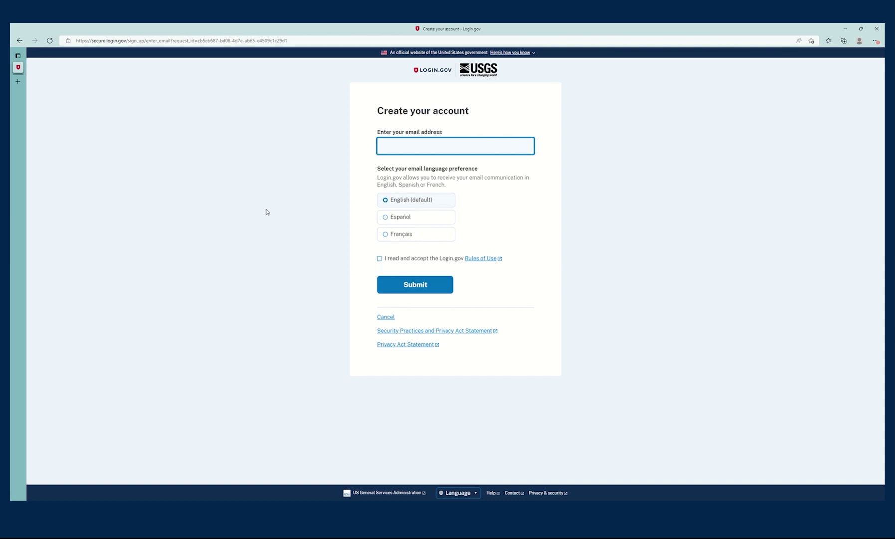
{"action": "left_click", "coordinate": [20, 40]}
{"action": "left_click", "coordinate": [20, 40]}
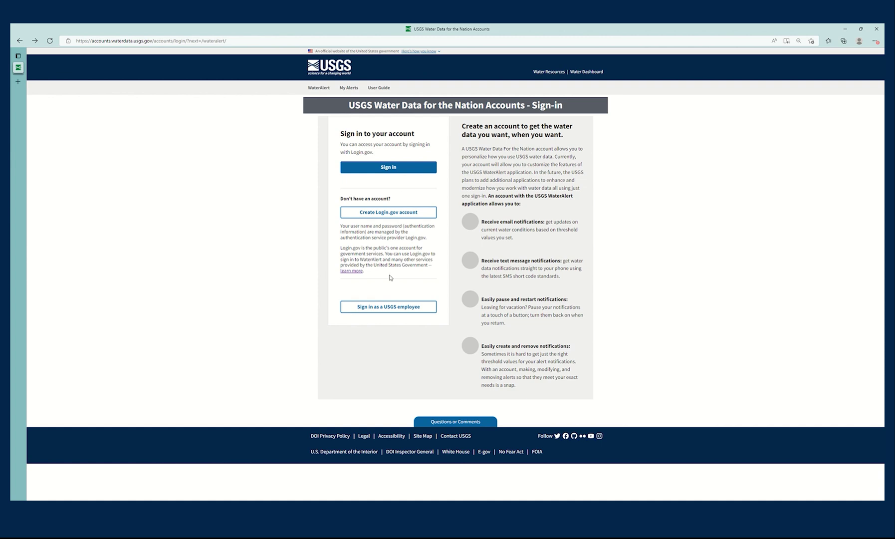
Sign in as a USGS employee and open My Alerts with its three creek alerts.
{"action": "left_click", "coordinate": [385, 306]}
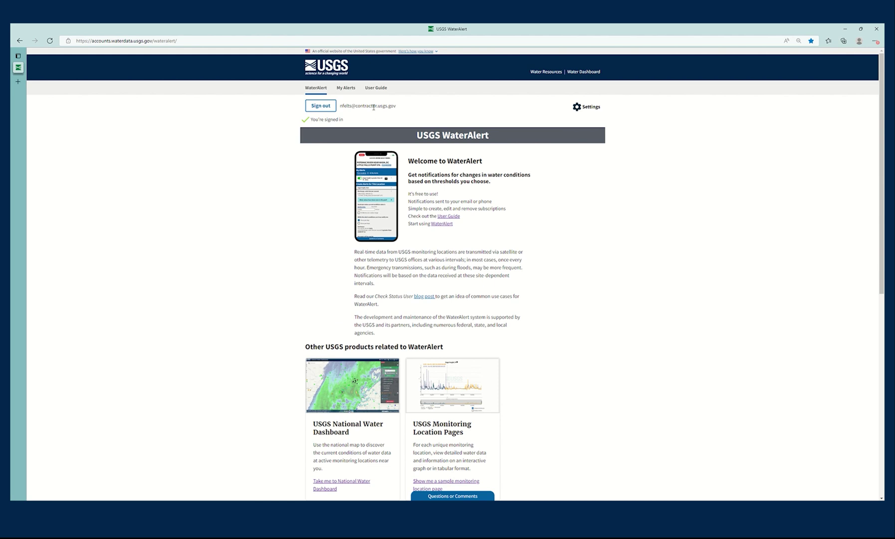
{"action": "left_click", "coordinate": [437, 226]}
Reload My Alerts, sign out, skim the getting-started guide, and open the National Water Dashboard.
{"action": "left_click", "coordinate": [351, 92]}
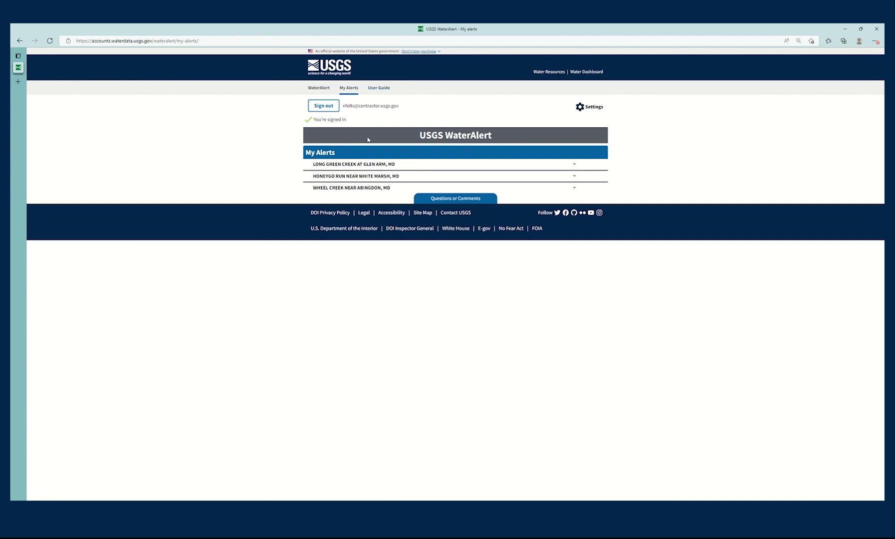
{"action": "left_click", "coordinate": [322, 105]}
{"action": "left_click", "coordinate": [348, 89]}
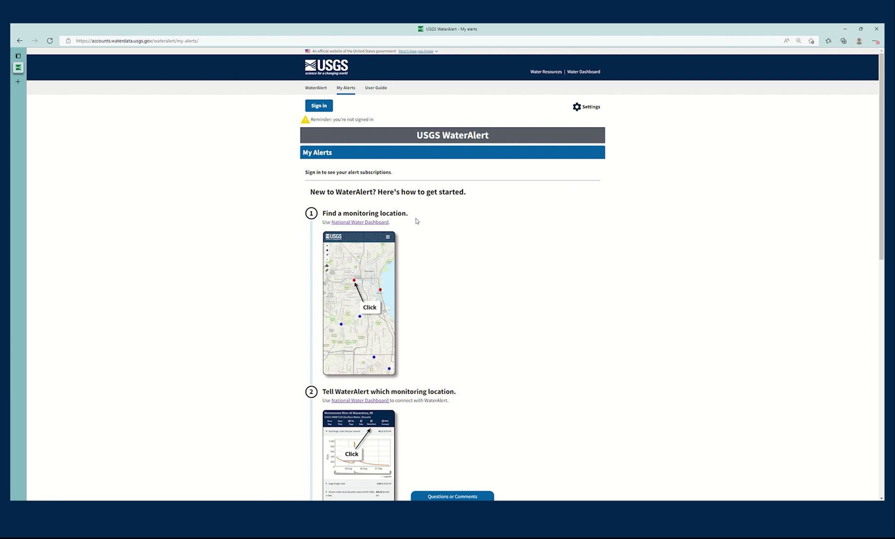
{"action": "scroll", "coordinate": [417, 220], "scroll_direction": "down", "scroll_amount": 10}
{"action": "scroll", "coordinate": [417, 223], "scroll_direction": "up", "scroll_amount": 5}
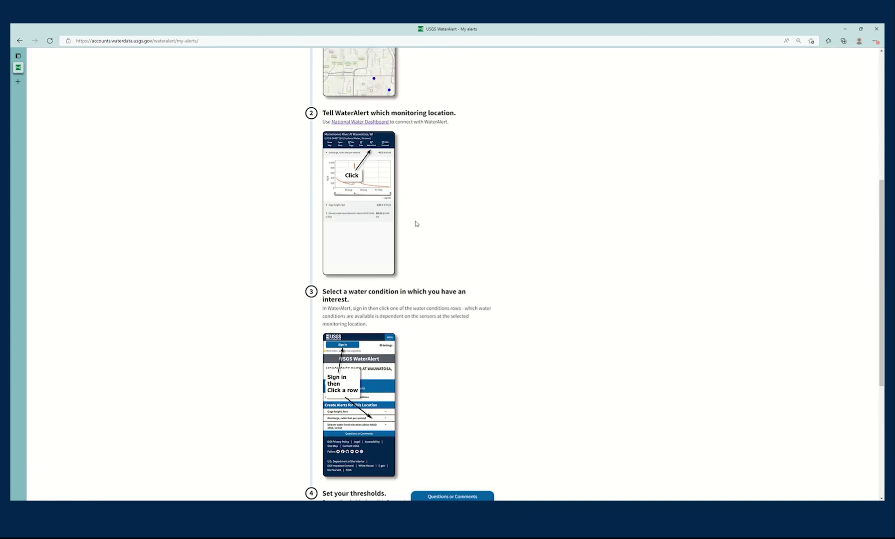
{"action": "scroll", "coordinate": [417, 223], "scroll_direction": "up", "scroll_amount": 5}
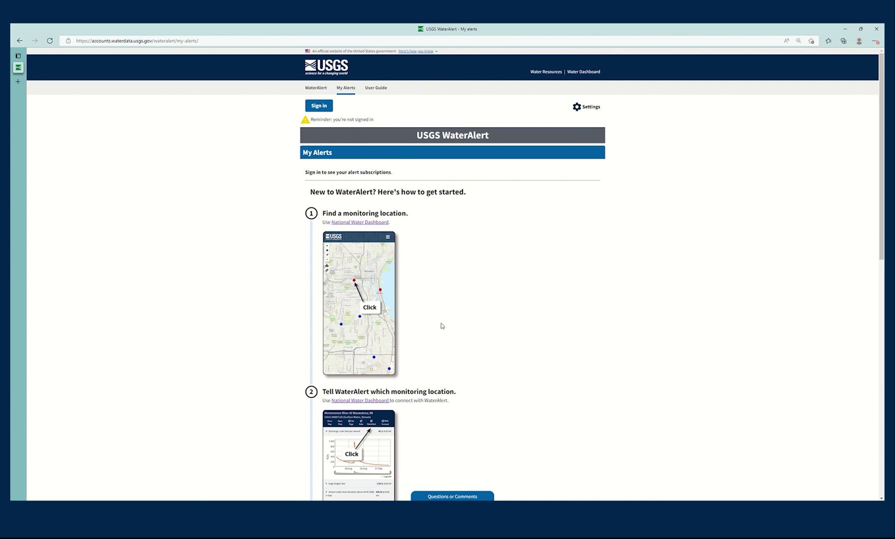
{"action": "left_click", "coordinate": [379, 223]}
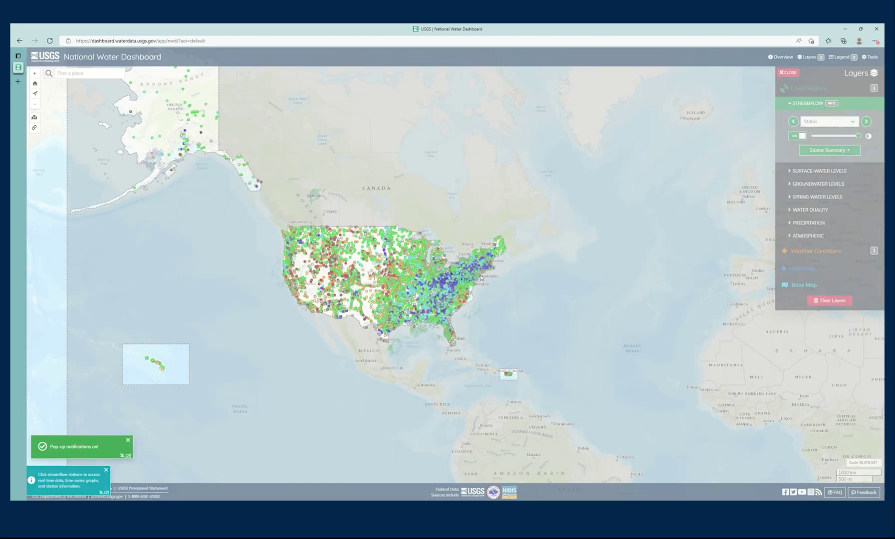
Zoom the map to northern Missouri and open WaterAlert for the Grand River near Sumner station.
{"action": "scroll", "coordinate": [404, 276], "scroll_direction": "up", "scroll_amount": 3}
{"action": "scroll", "coordinate": [405, 280], "scroll_direction": "up", "scroll_amount": 5}
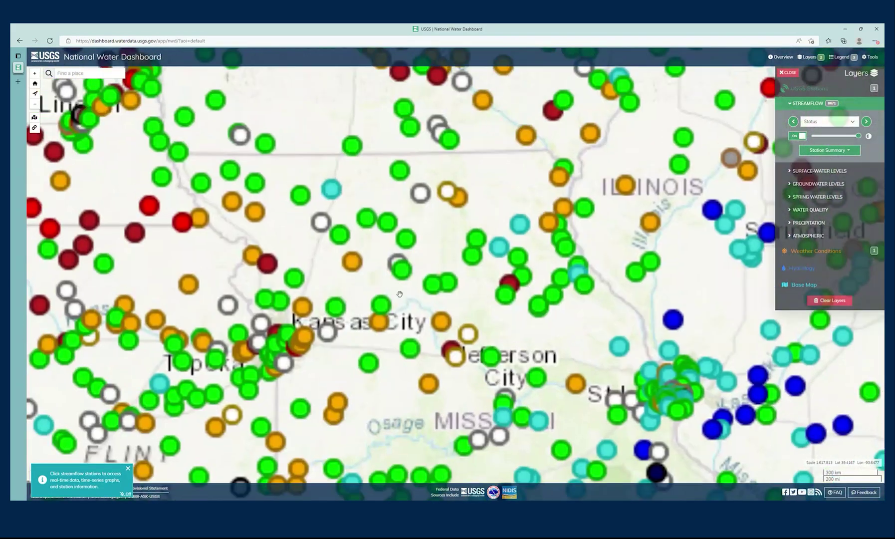
{"action": "scroll", "coordinate": [408, 288], "scroll_direction": "up", "scroll_amount": 5}
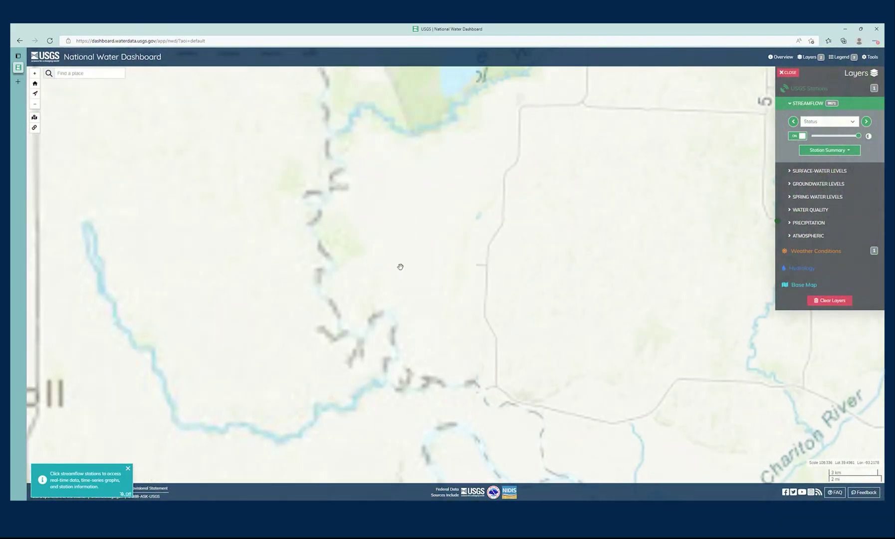
{"action": "scroll", "coordinate": [460, 321], "scroll_direction": "down", "scroll_amount": 2}
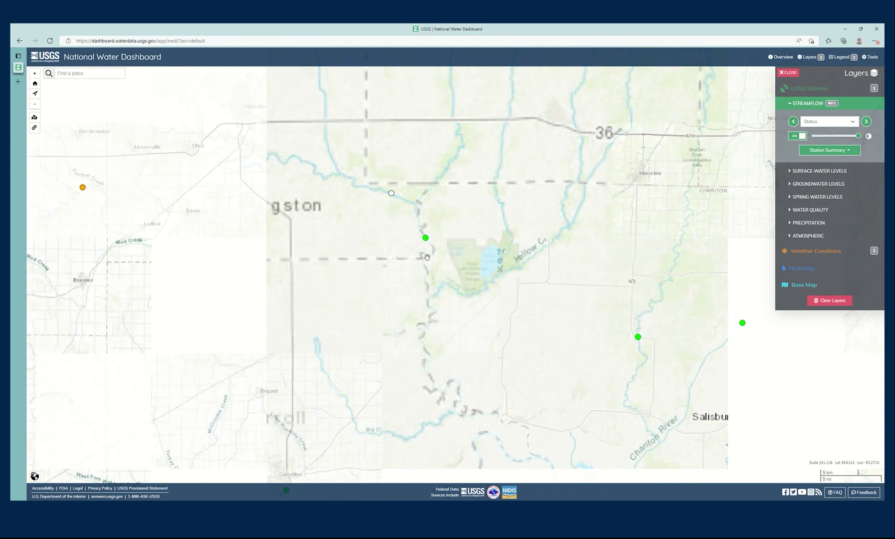
{"action": "mouse_move", "coordinate": [448, 277]}
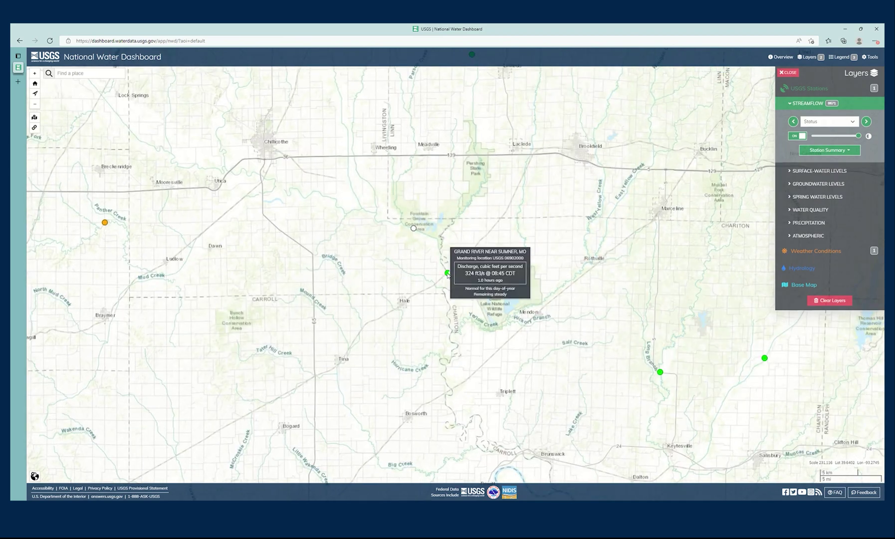
{"action": "left_click", "coordinate": [448, 274]}
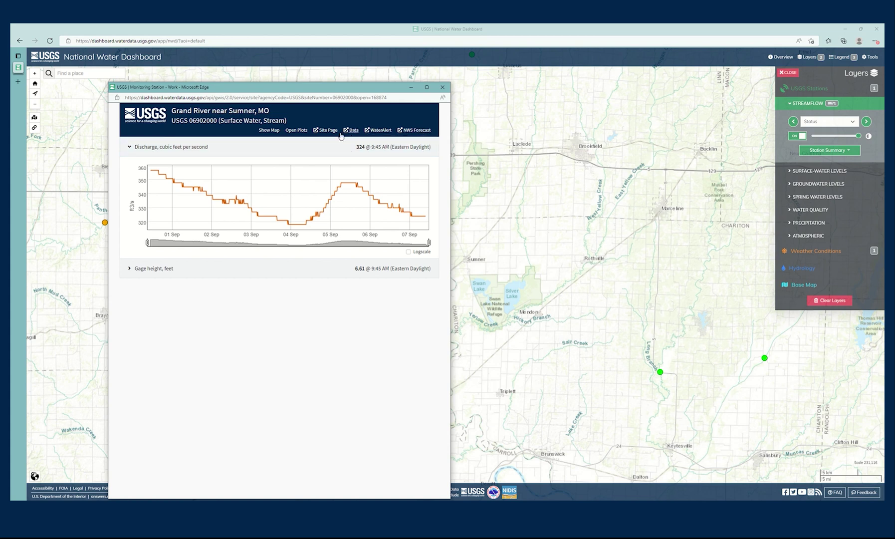
{"action": "left_click", "coordinate": [379, 130]}
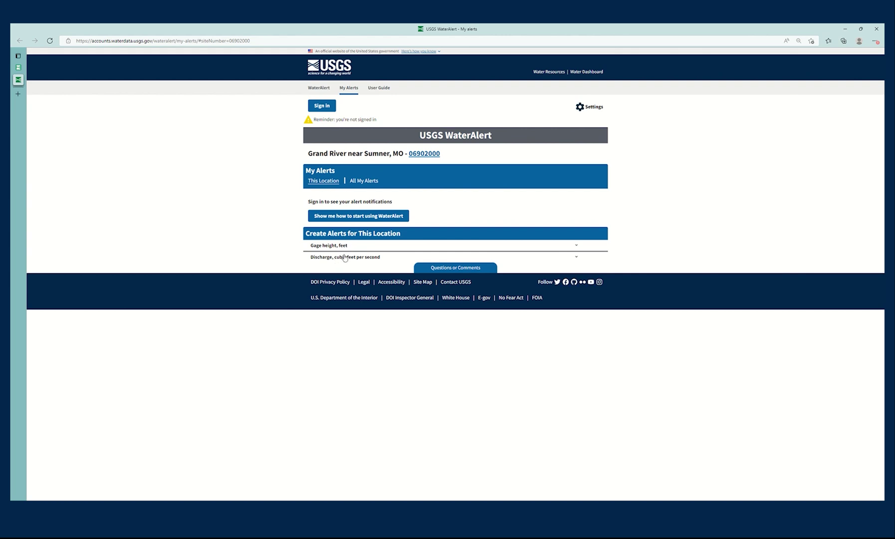
Show the discharge alert settings and past-values chart, then open station 06902000 in a new tab.
{"action": "left_click", "coordinate": [357, 246]}
{"action": "scroll", "coordinate": [399, 235], "scroll_direction": "down", "scroll_amount": 1}
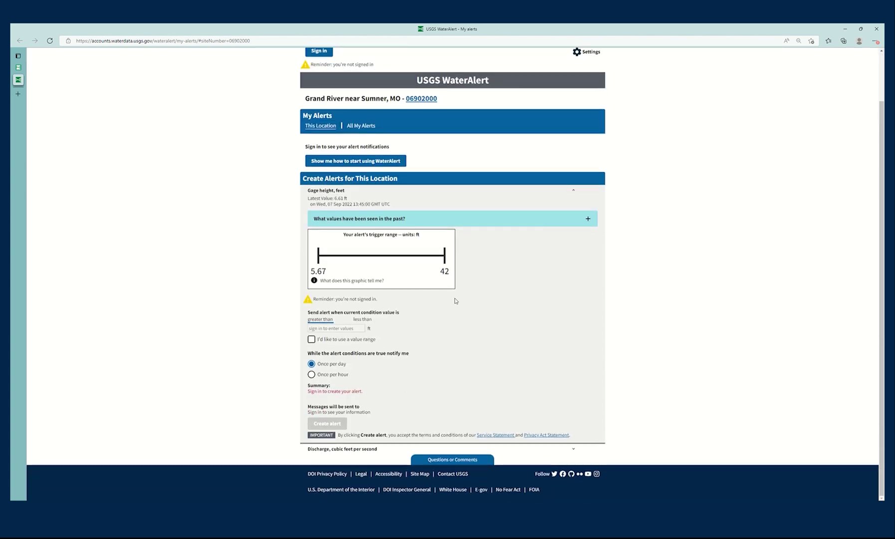
{"action": "left_click", "coordinate": [419, 193]}
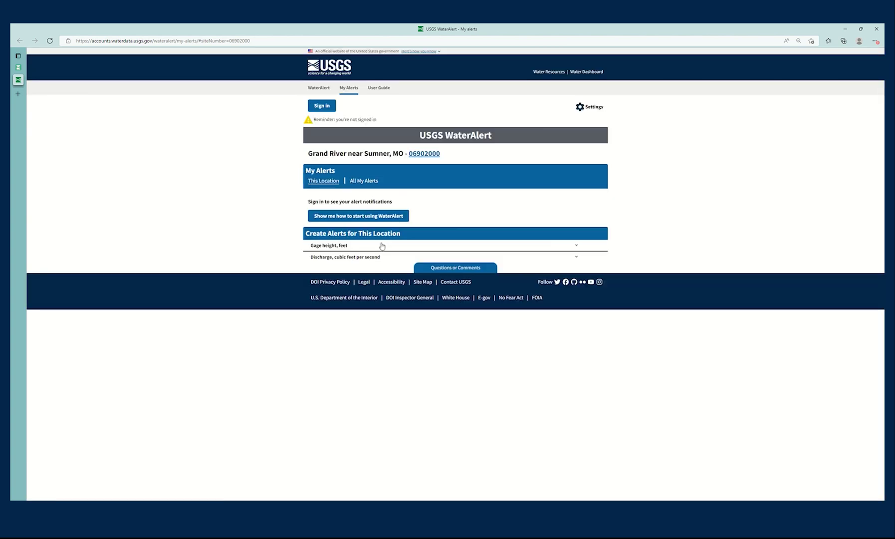
{"action": "left_click", "coordinate": [374, 255]}
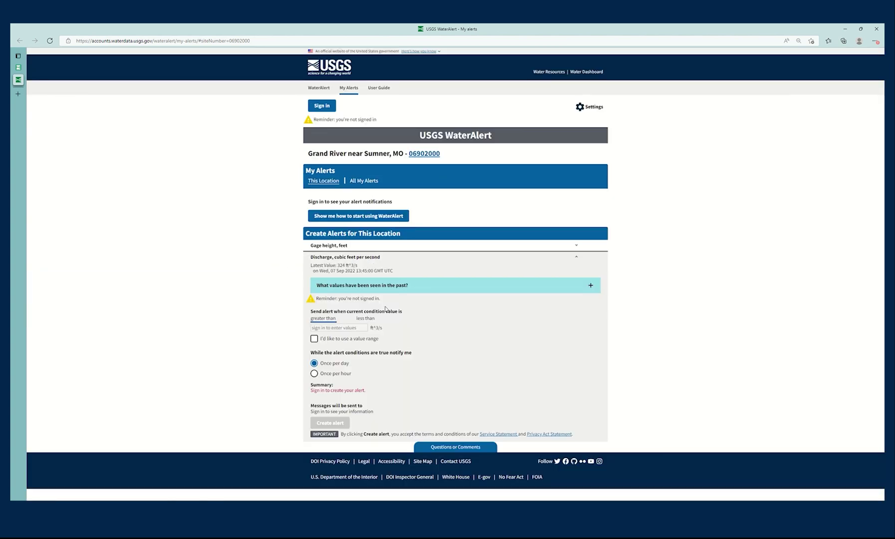
{"action": "left_click", "coordinate": [369, 288]}
{"action": "scroll", "coordinate": [270, 290], "scroll_direction": "down", "scroll_amount": 3}
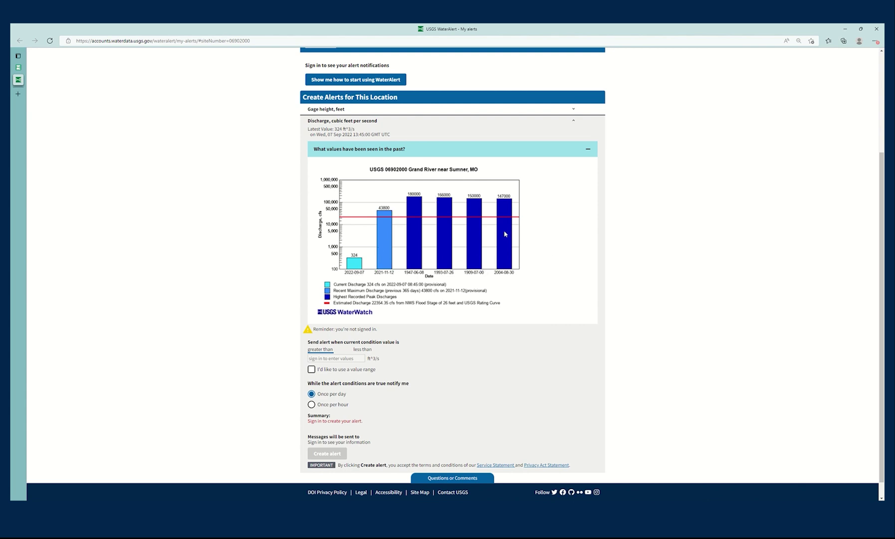
{"action": "scroll", "coordinate": [402, 259], "scroll_direction": "up", "scroll_amount": 5}
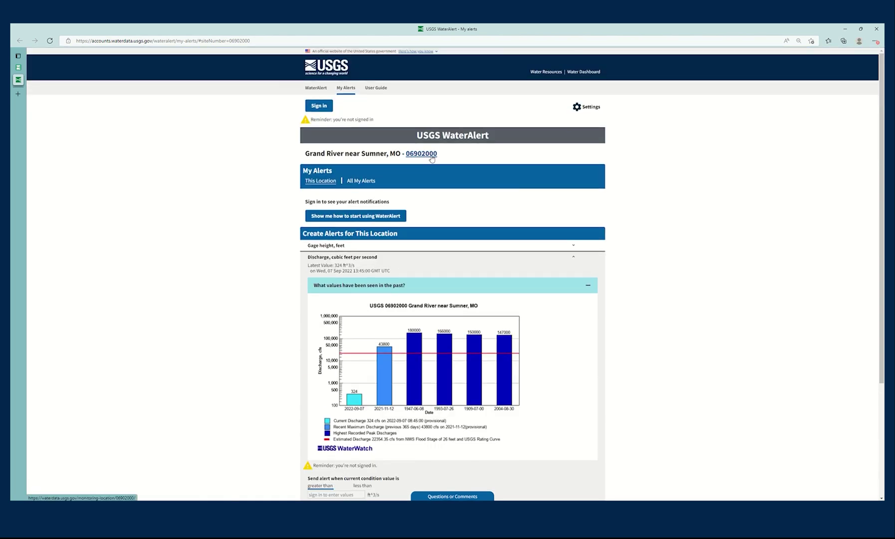
{"action": "right_click", "coordinate": [433, 155]}
{"action": "key", "text": "Escape"}
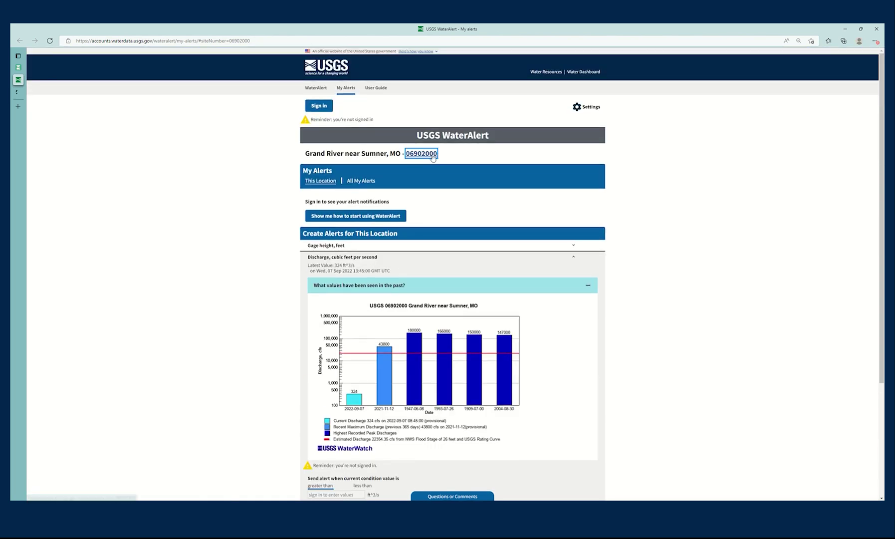
Graph the 06902000 station's 7-day discharge instead of gage height, then return to WaterAlert.
{"action": "left_click", "coordinate": [17, 93]}
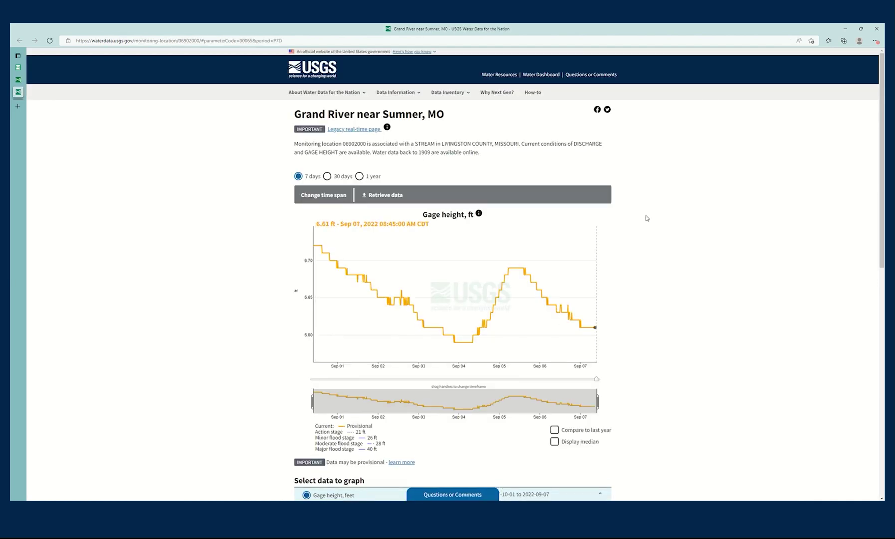
{"action": "scroll", "coordinate": [666, 206], "scroll_direction": "down", "scroll_amount": 3}
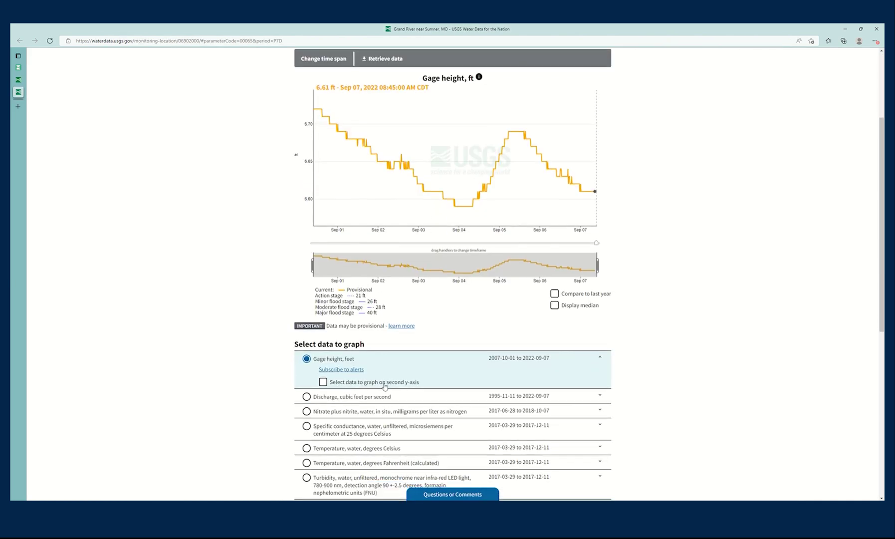
{"action": "scroll", "coordinate": [317, 362], "scroll_direction": "down", "scroll_amount": 1}
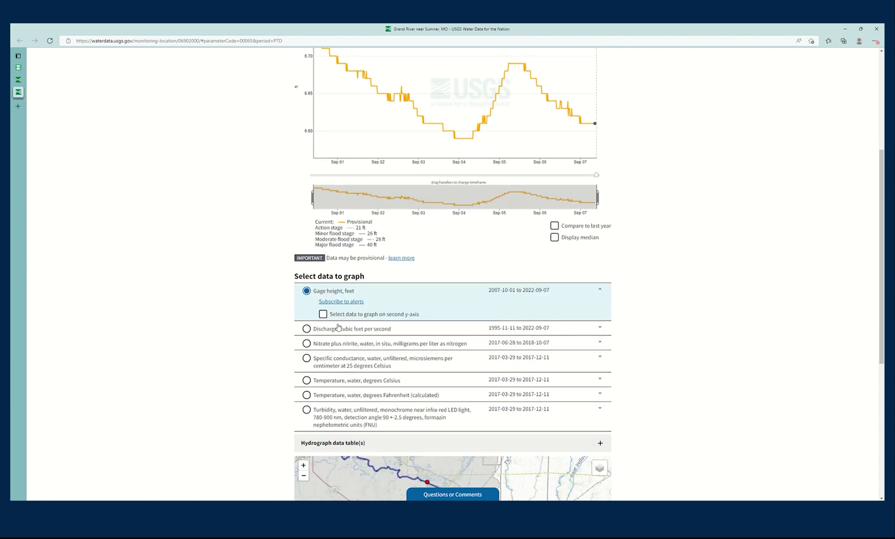
{"action": "left_click", "coordinate": [306, 329]}
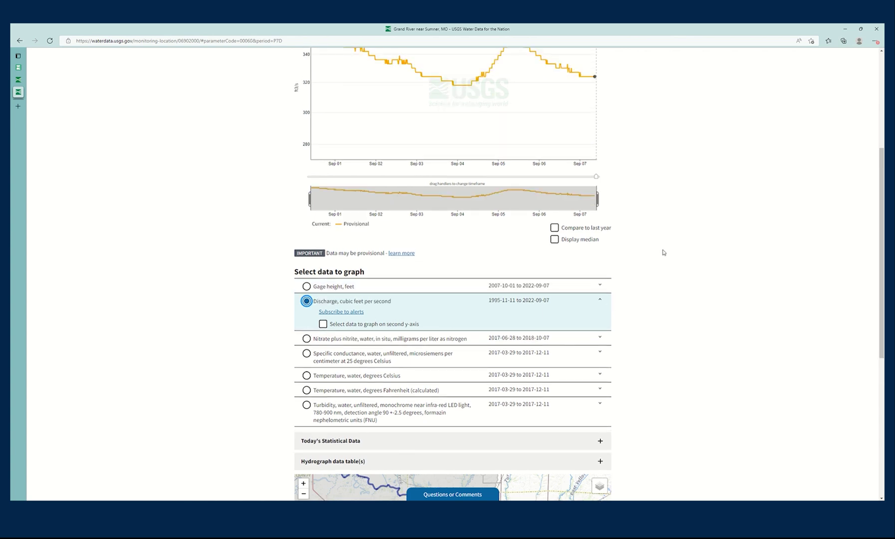
{"action": "scroll", "coordinate": [660, 262], "scroll_direction": "up", "scroll_amount": 2}
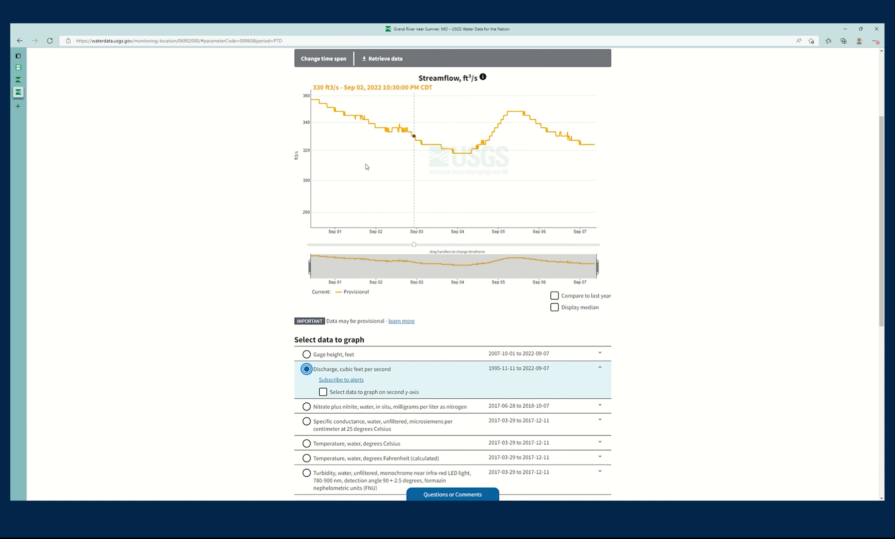
{"action": "left_click", "coordinate": [18, 80]}
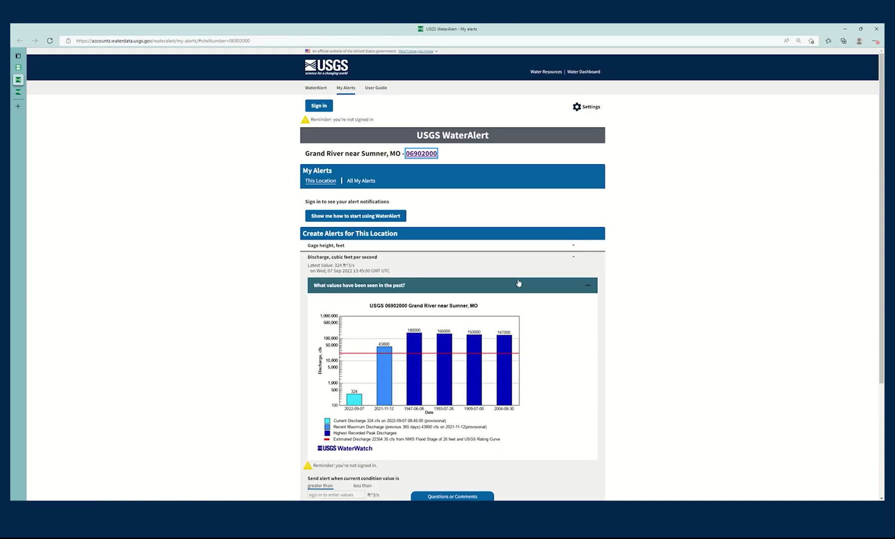
{"action": "scroll", "coordinate": [394, 316], "scroll_direction": "down", "scroll_amount": 2}
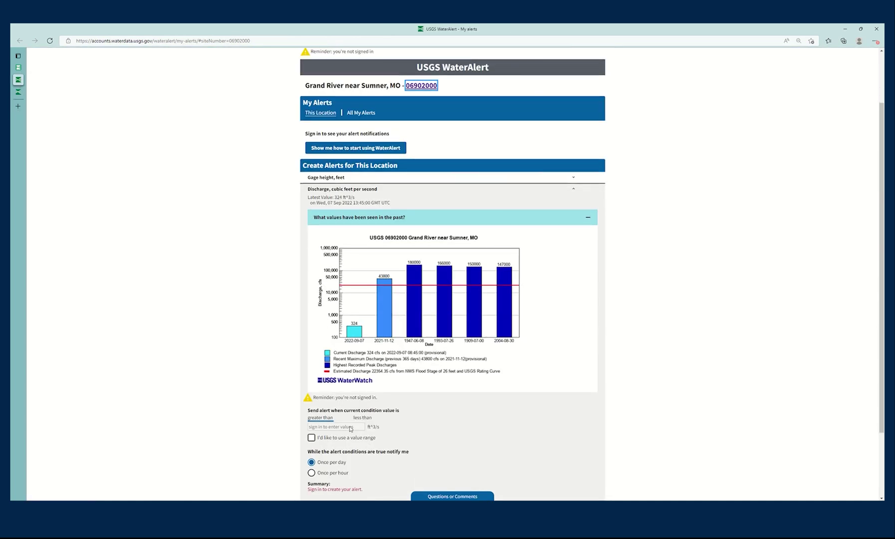
{"action": "scroll", "coordinate": [351, 429], "scroll_direction": "down", "scroll_amount": 2}
{"action": "scroll", "coordinate": [343, 358], "scroll_direction": "up", "scroll_amount": 4}
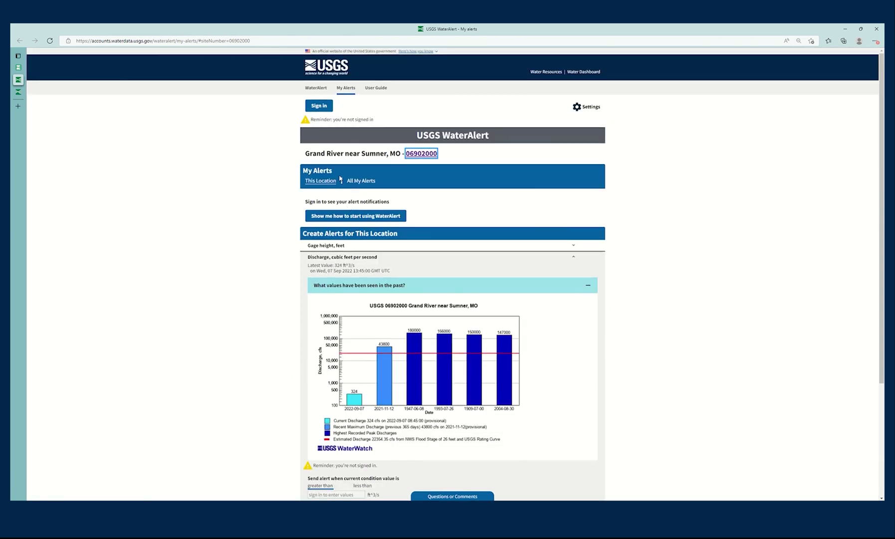
{"action": "scroll", "coordinate": [408, 300], "scroll_direction": "down", "scroll_amount": 4}
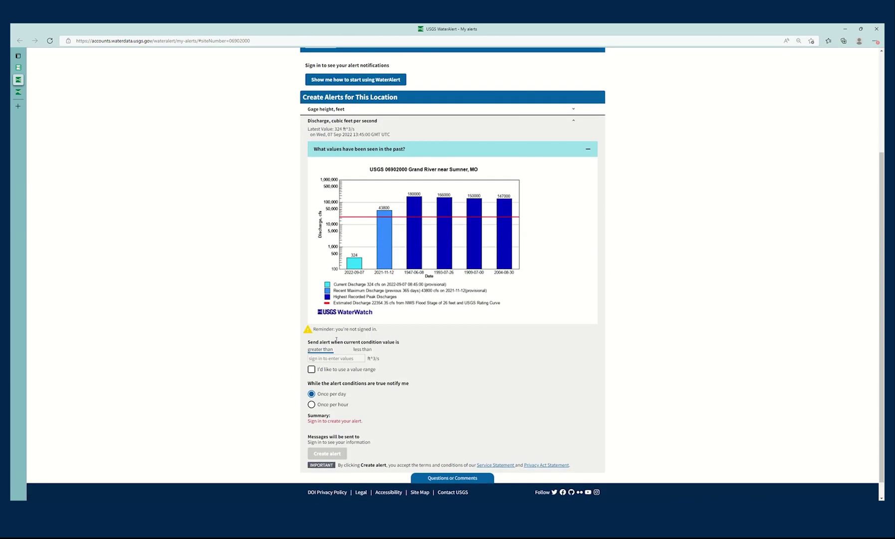
{"action": "left_click_drag", "start_coordinate": [308, 330], "coordinate": [386, 332]}
{"action": "left_click", "coordinate": [290, 307]}
{"action": "scroll", "coordinate": [297, 308], "scroll_direction": "up", "scroll_amount": 4}
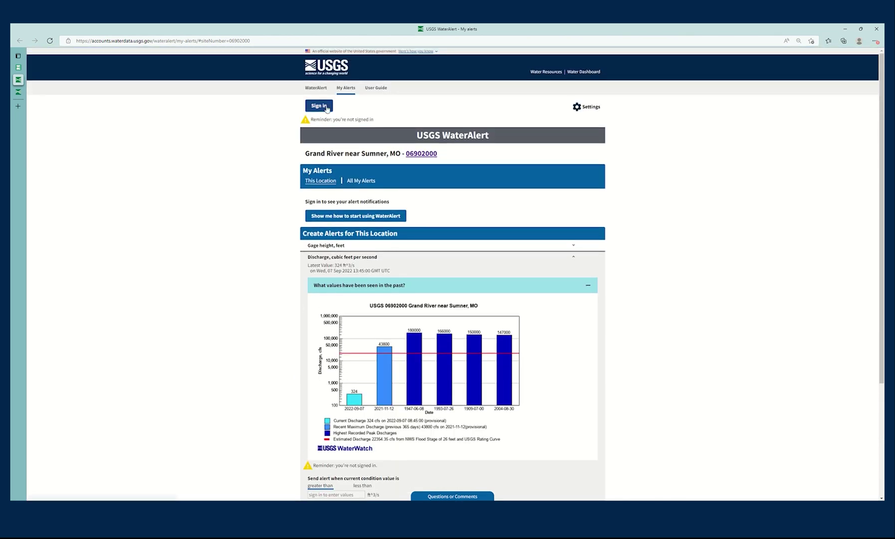
Sign in again with the USGS employee account and reopen the Grand River discharge alert form.
{"action": "left_click", "coordinate": [319, 105]}
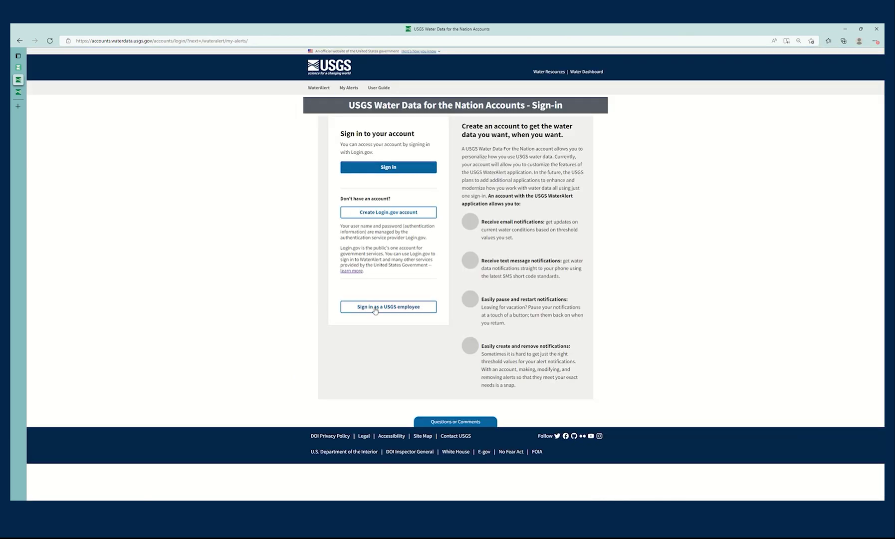
{"action": "left_click", "coordinate": [375, 307]}
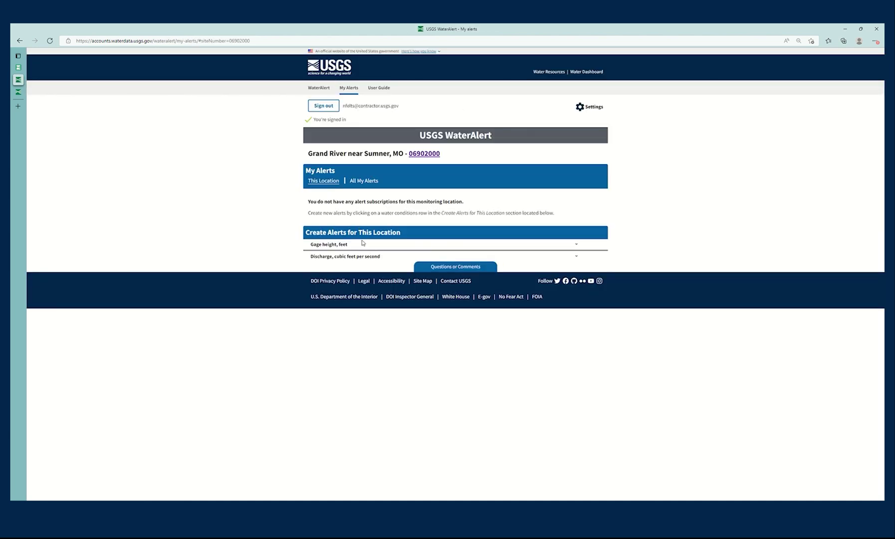
{"action": "left_click", "coordinate": [362, 256]}
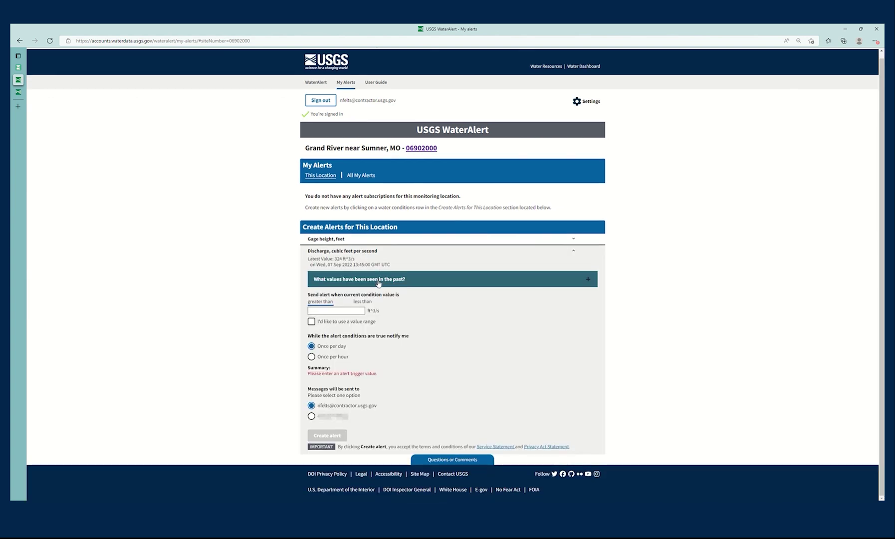
Create a daily Grand River alert for discharge greater than 340 ft³/s.
{"action": "left_click", "coordinate": [419, 280]}
{"action": "left_click", "coordinate": [419, 280]}
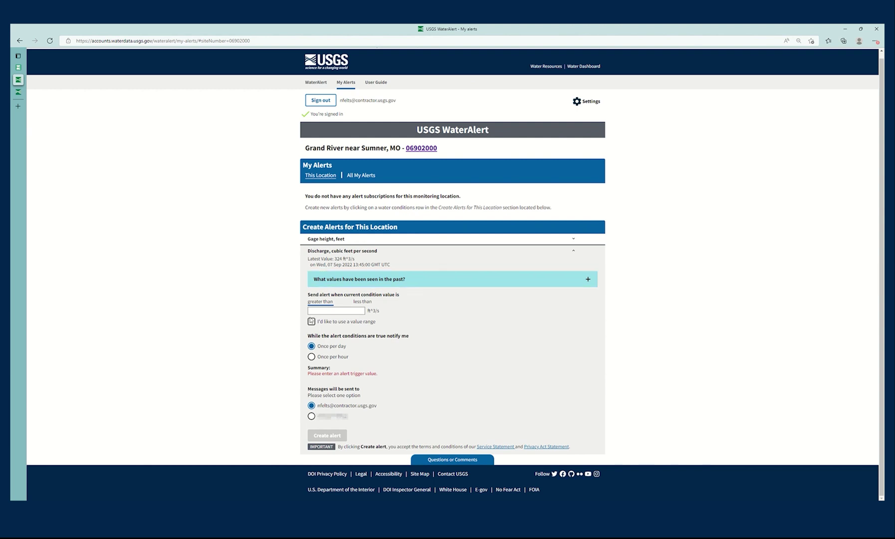
{"action": "left_click", "coordinate": [329, 311]}
{"action": "type", "text": "34"}
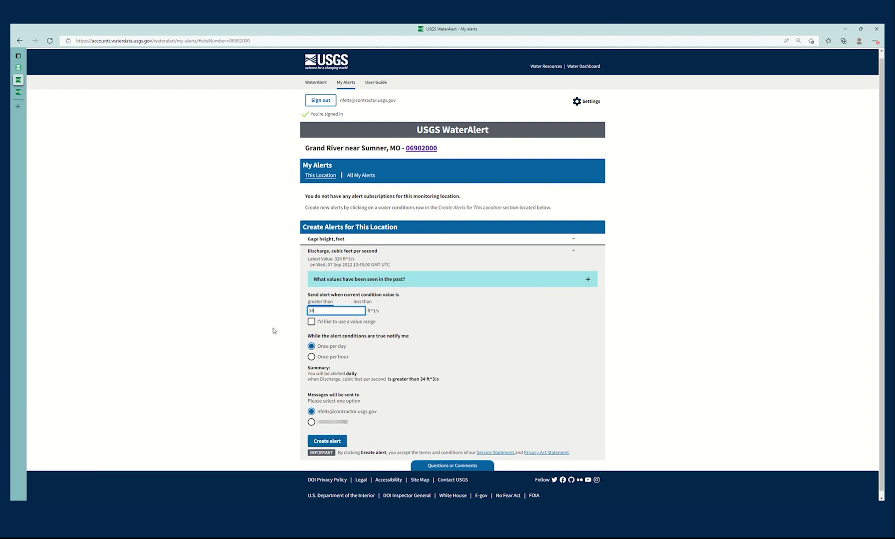
{"action": "type", "text": "0"}
{"action": "left_click", "coordinate": [273, 330]}
{"action": "left_click", "coordinate": [17, 93]}
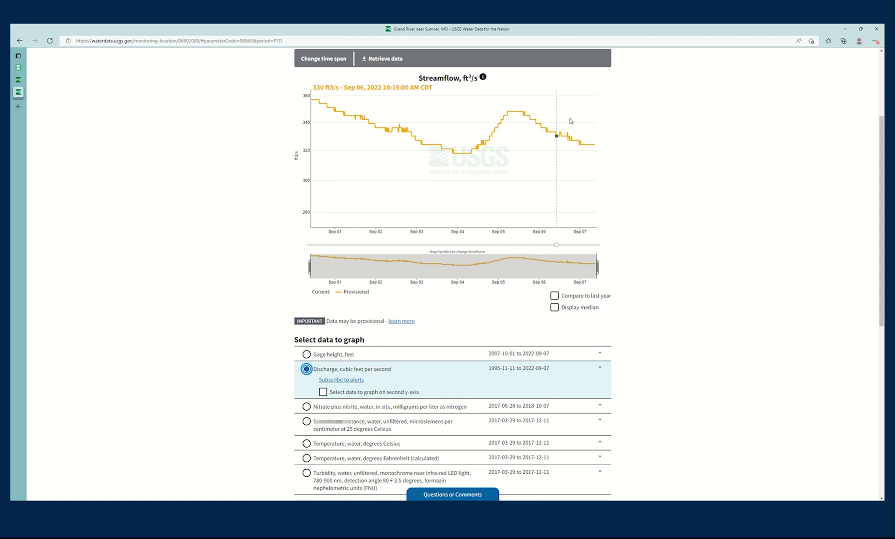
{"action": "left_click", "coordinate": [22, 81]}
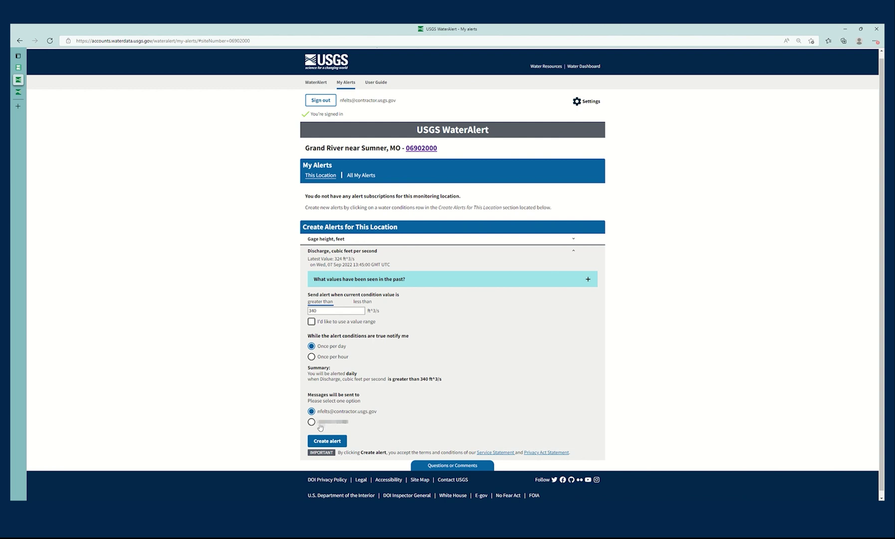
{"action": "left_click", "coordinate": [338, 441]}
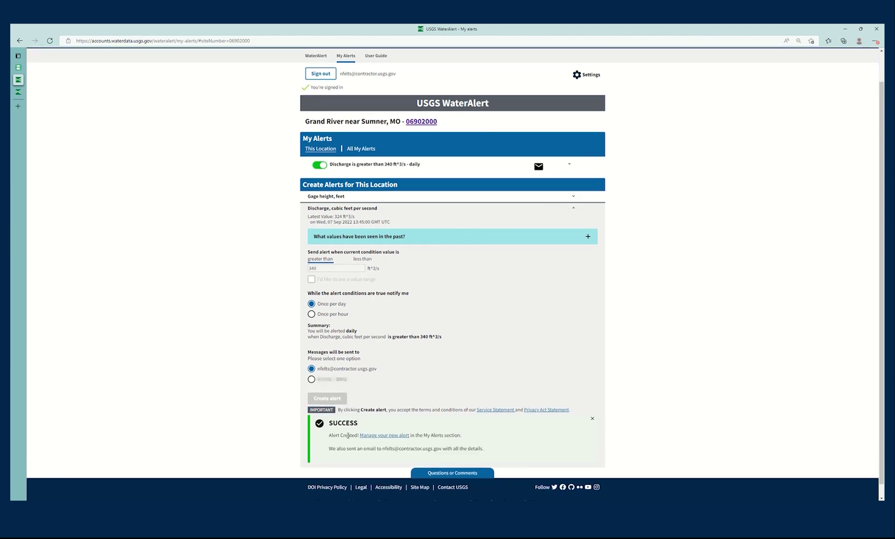
Expand the Grand River discharge alert to show status active, last modified 2022-09-07, e-mail delivery.
{"action": "left_click_drag", "start_coordinate": [333, 425], "coordinate": [481, 448]}
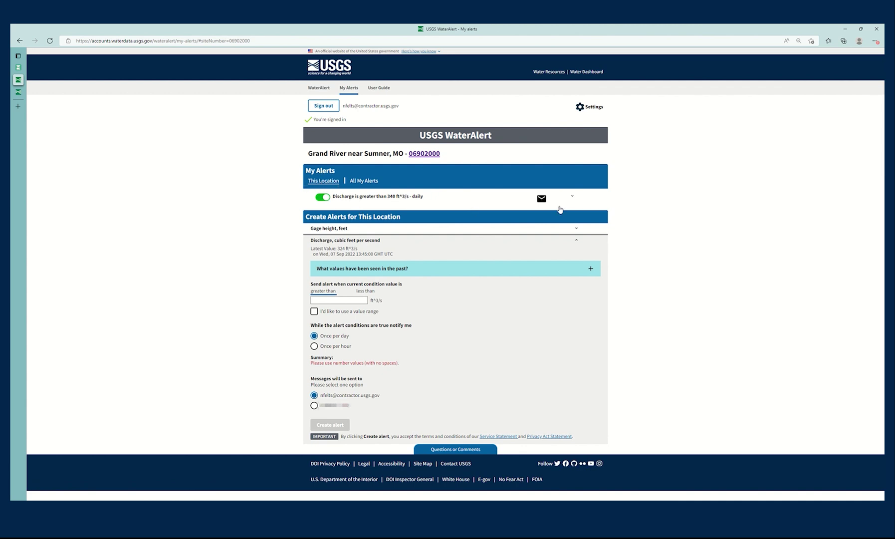
{"action": "left_click", "coordinate": [572, 197]}
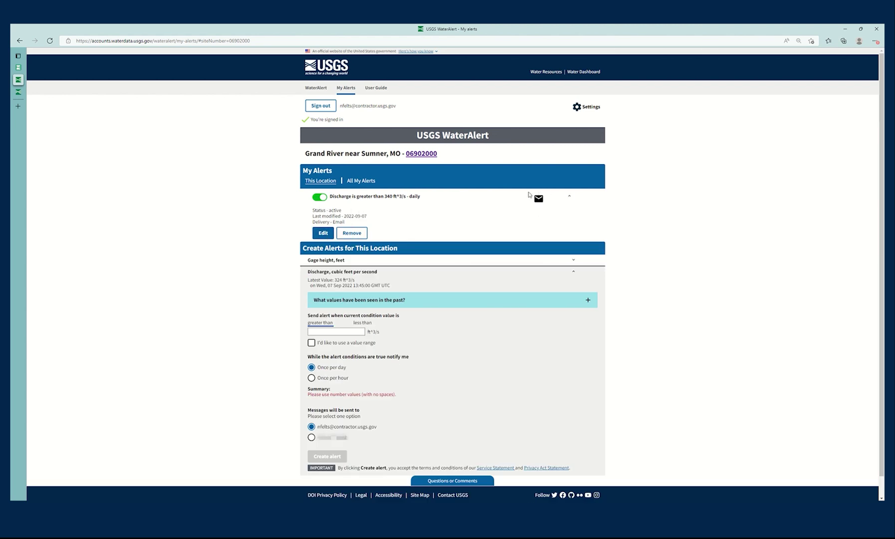
Open the Edit alert form for the Grand River daily discharge alert above 340 ft³/s.
{"action": "mouse_move", "coordinate": [539, 201]}
{"action": "left_click", "coordinate": [323, 233]}
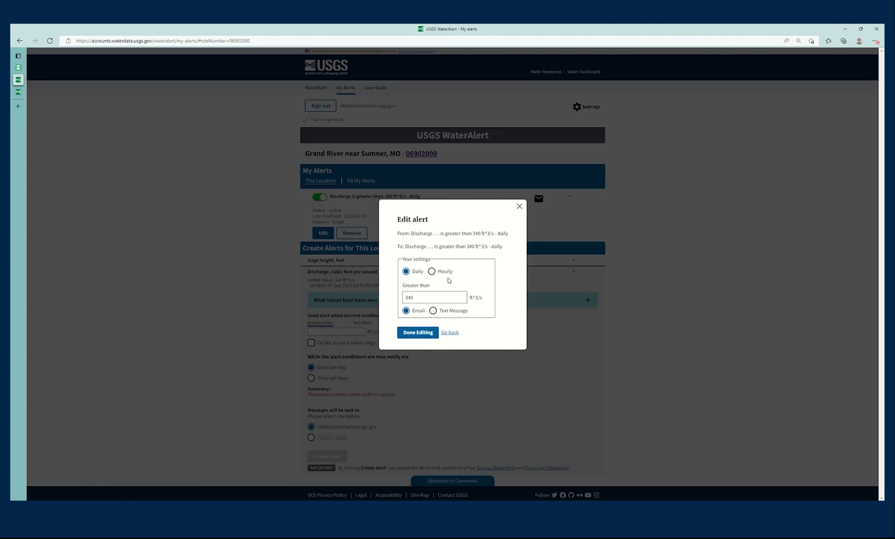
Change the Grand River alert's frequency from daily to hourly and save the edit.
{"action": "left_click", "coordinate": [433, 272]}
{"action": "left_click_drag", "start_coordinate": [439, 246], "coordinate": [485, 248]}
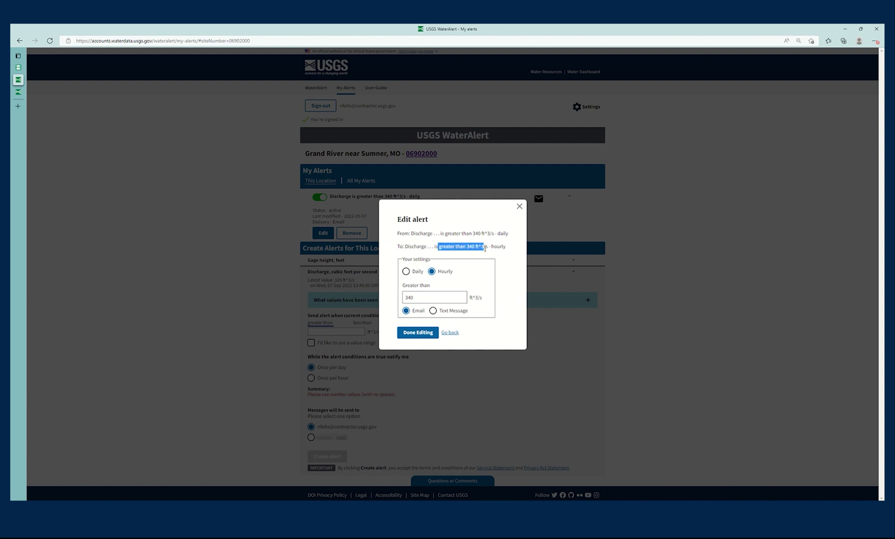
{"action": "left_click", "coordinate": [427, 334]}
{"action": "left_click", "coordinate": [419, 333]}
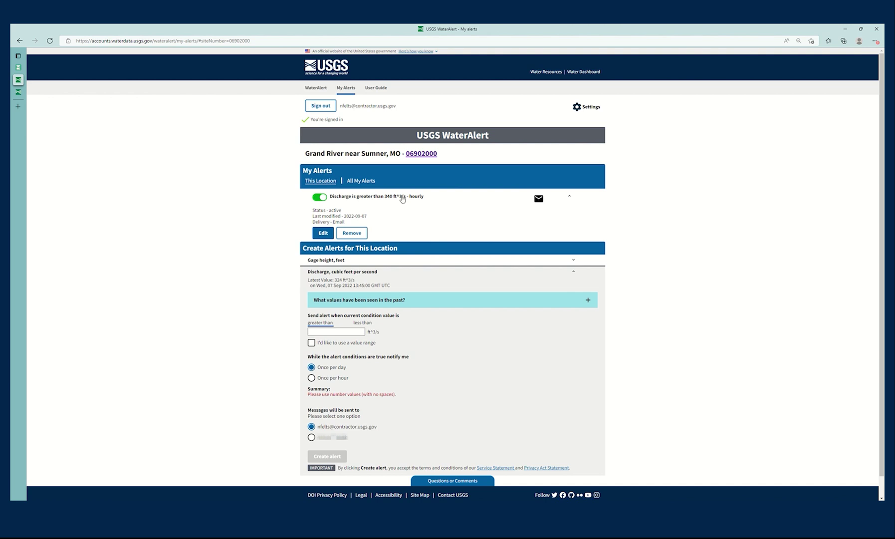
{"action": "left_click_drag", "start_coordinate": [402, 199], "coordinate": [426, 199]}
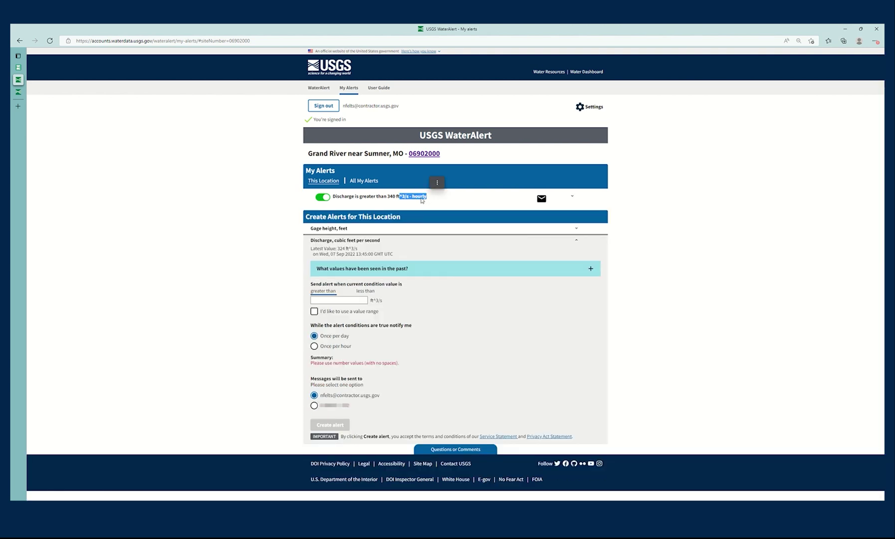
List alerts for all sites and open the Wheel Creek near Abingdon, MD site page.
{"action": "left_click", "coordinate": [277, 218]}
{"action": "left_click", "coordinate": [367, 183]}
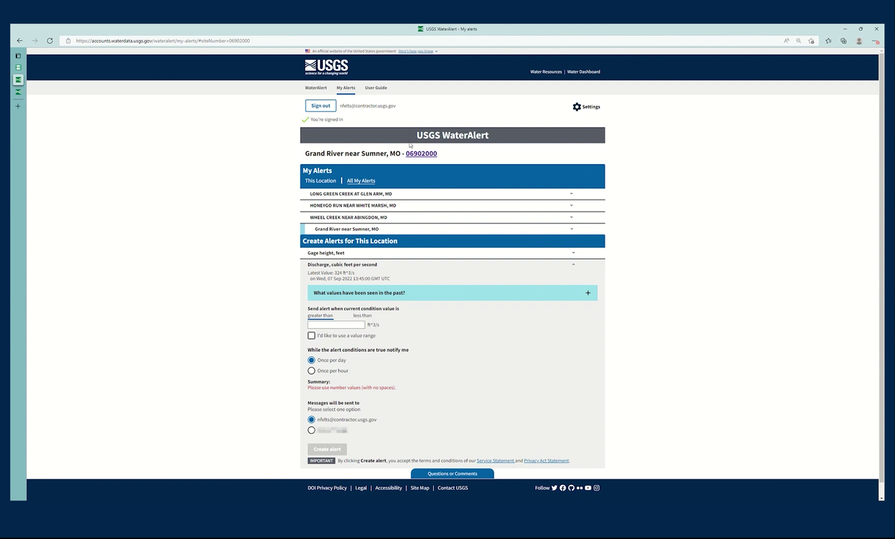
{"action": "left_click_drag", "start_coordinate": [181, 41], "coordinate": [287, 41]}
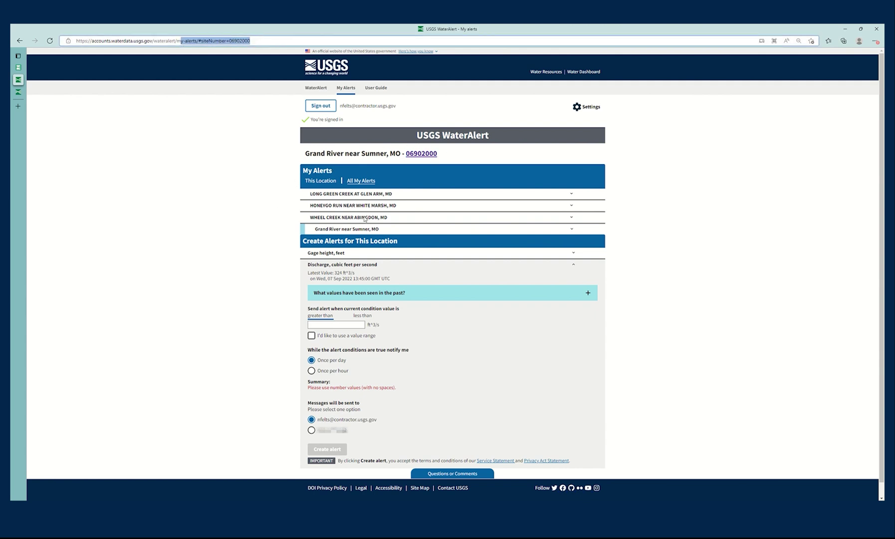
{"action": "left_click", "coordinate": [389, 218]}
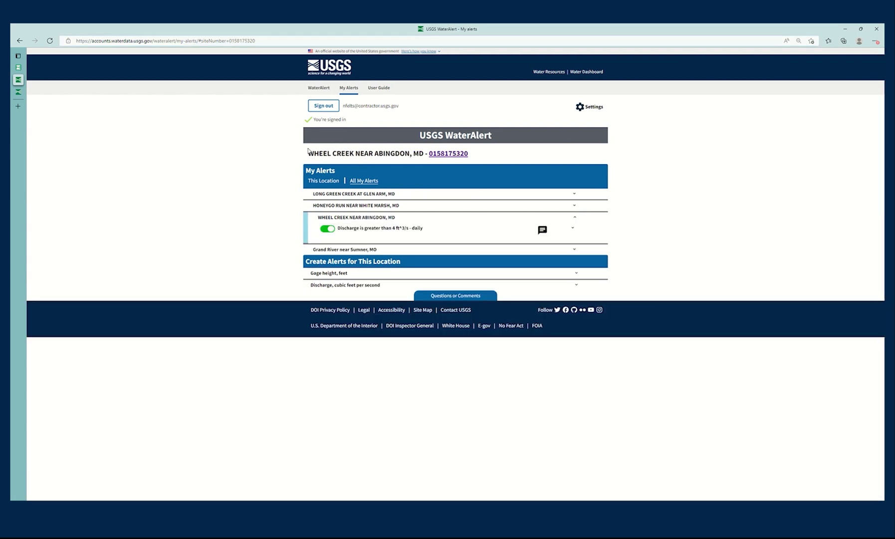
{"action": "left_click_drag", "start_coordinate": [308, 149], "coordinate": [493, 153]}
{"action": "left_click", "coordinate": [493, 153]}
{"action": "left_click", "coordinate": [586, 73]}
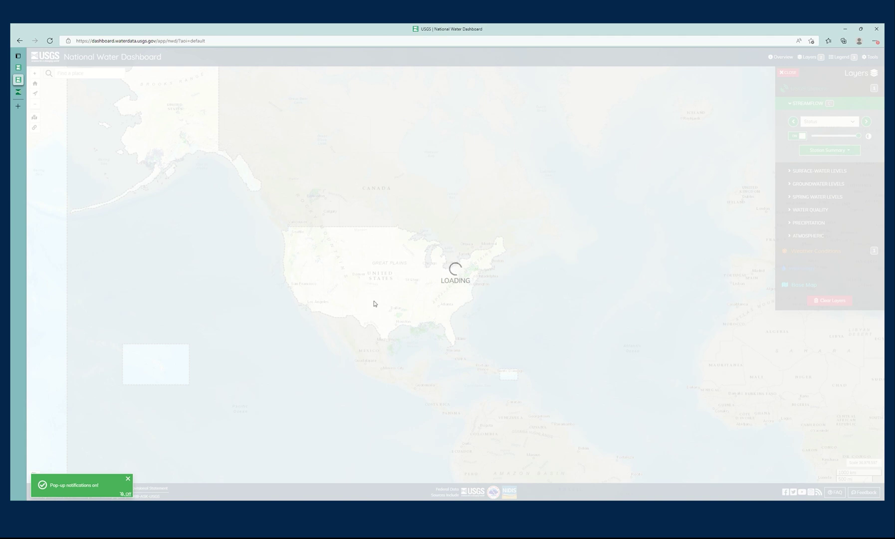
Zoom to Salt Lake City and open WaterAlert for the Jordan River station 10171000.
{"action": "scroll", "coordinate": [334, 282], "scroll_direction": "down", "scroll_amount": 5}
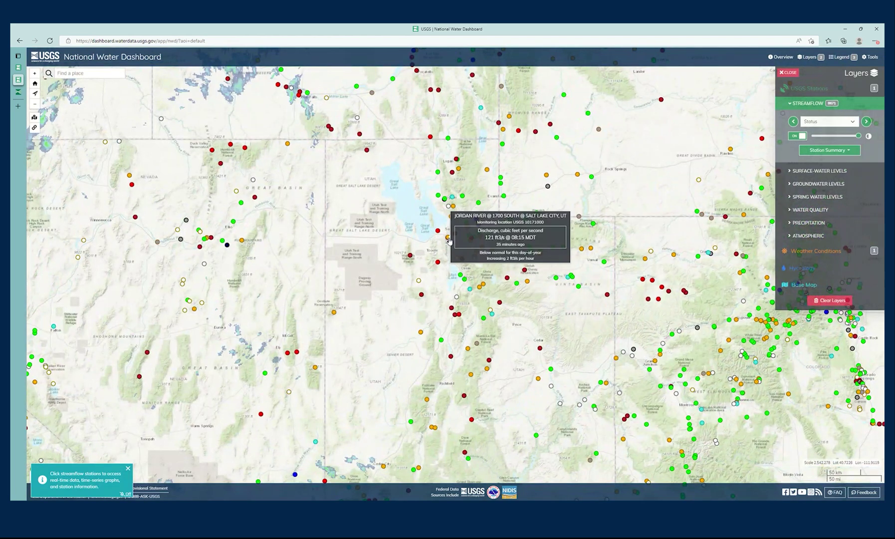
{"action": "left_click", "coordinate": [450, 241]}
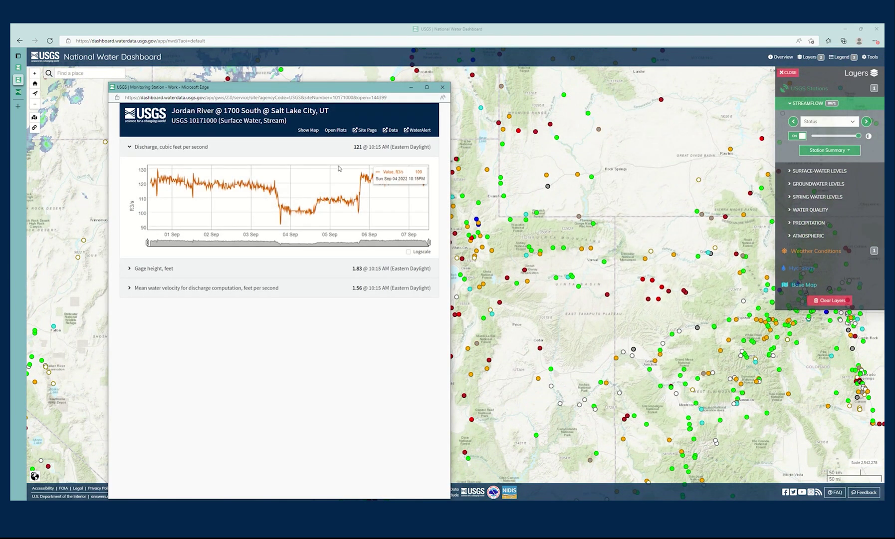
{"action": "left_click", "coordinate": [411, 130]}
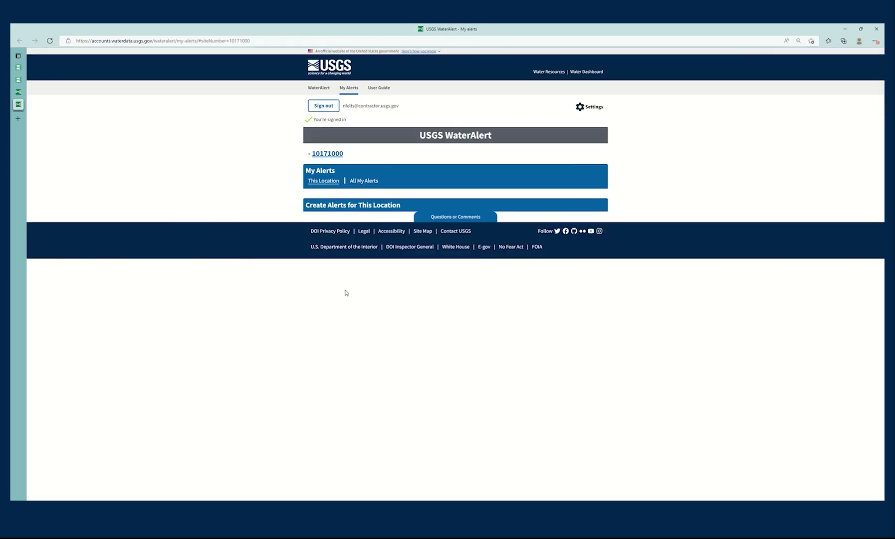
From All My Alerts, open Honeygo Run near White Marsh, MD and its hourly gage-height alert.
{"action": "left_click_drag", "start_coordinate": [525, 153], "coordinate": [262, 158]}
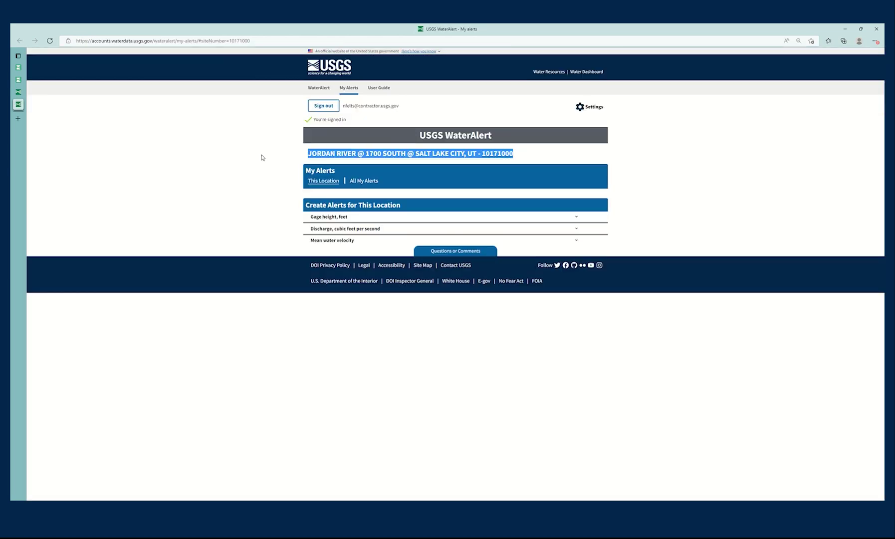
{"action": "left_click", "coordinate": [262, 157]}
{"action": "left_click", "coordinate": [364, 181]}
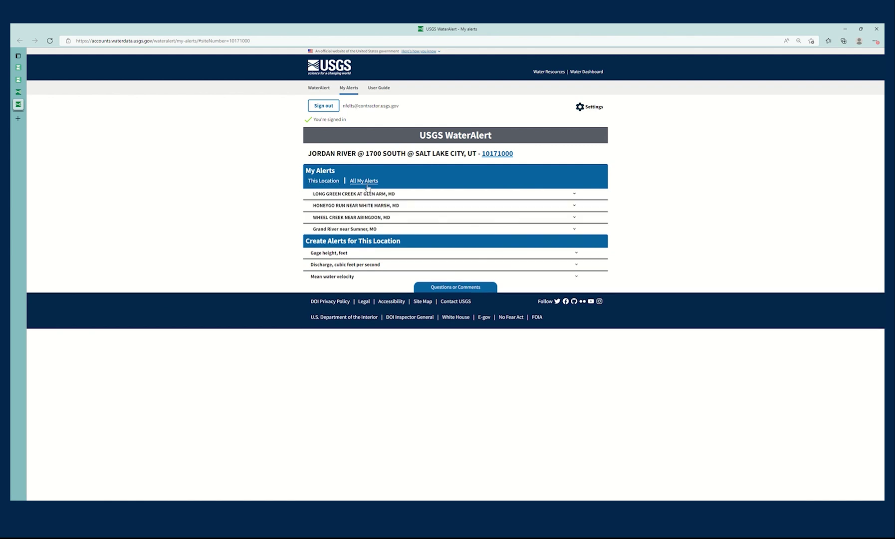
{"action": "left_click", "coordinate": [408, 206]}
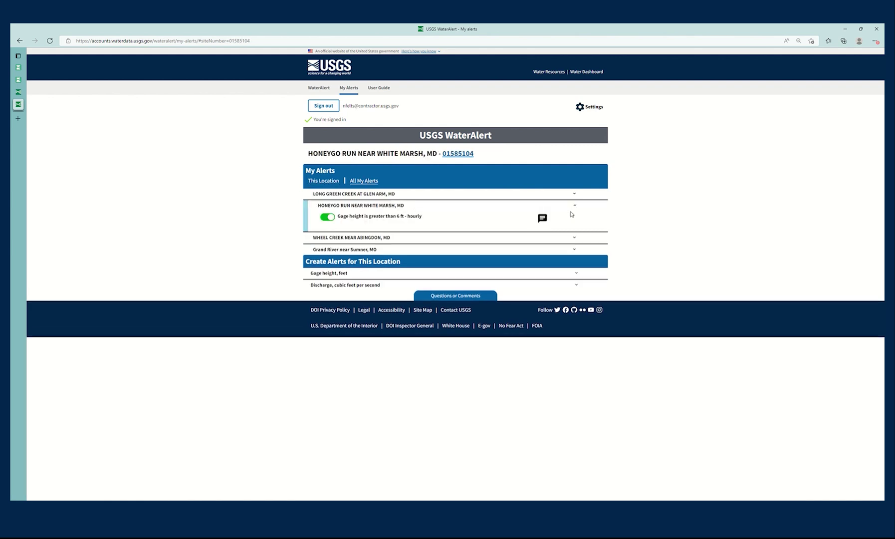
{"action": "mouse_move", "coordinate": [543, 221]}
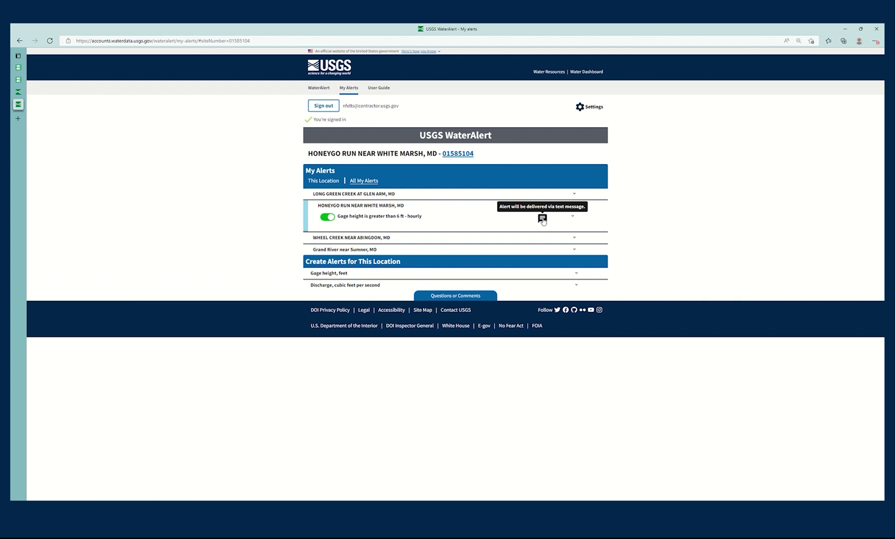
Remove the Honeygo Run gage-height alert and confirm the deletion.
{"action": "left_click", "coordinate": [574, 218]}
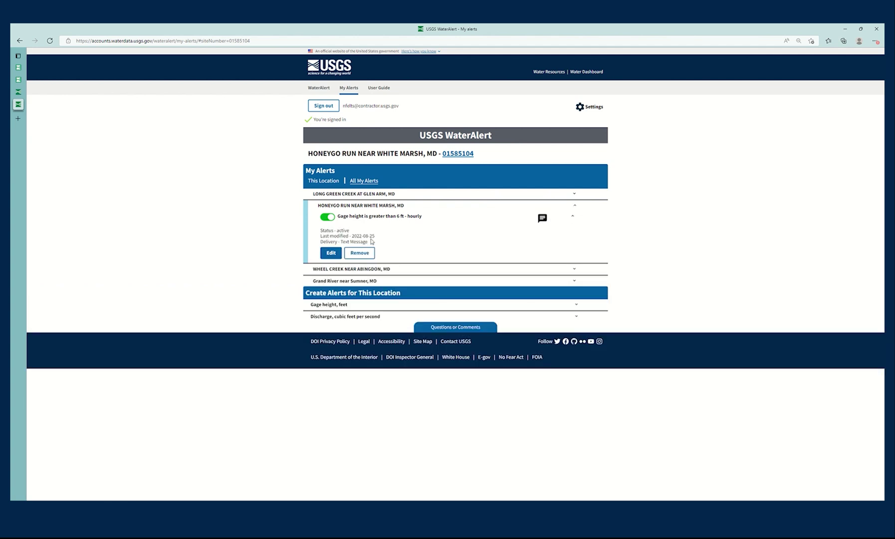
{"action": "left_click", "coordinate": [367, 254]}
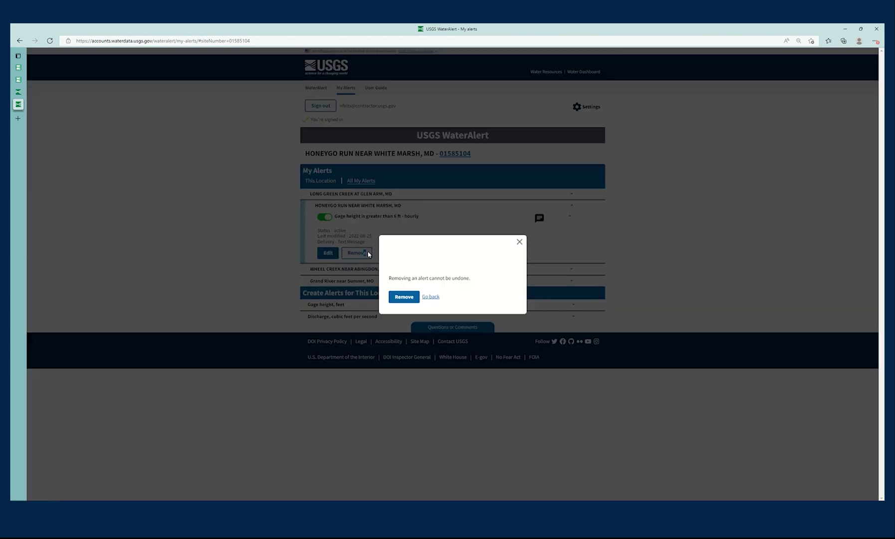
{"action": "left_click_drag", "start_coordinate": [409, 265], "coordinate": [384, 249]}
{"action": "left_click", "coordinate": [428, 270]}
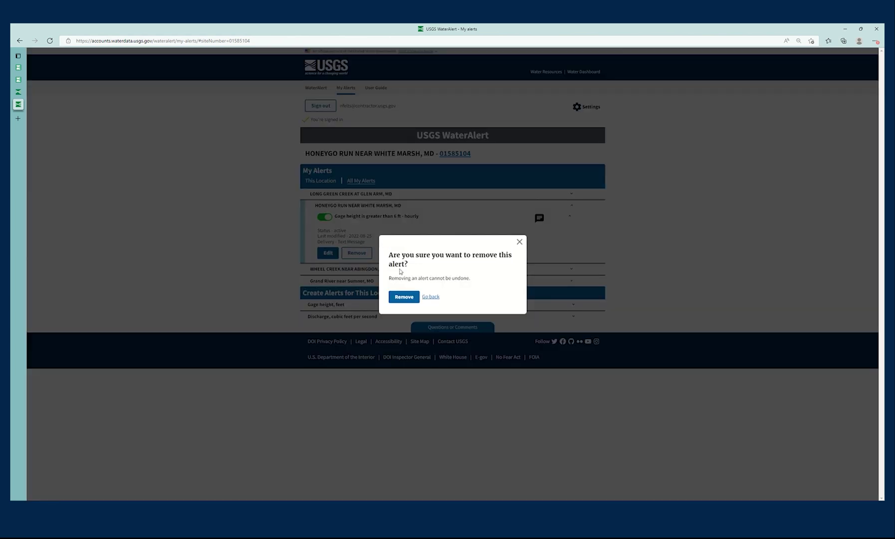
{"action": "left_click", "coordinate": [405, 298]}
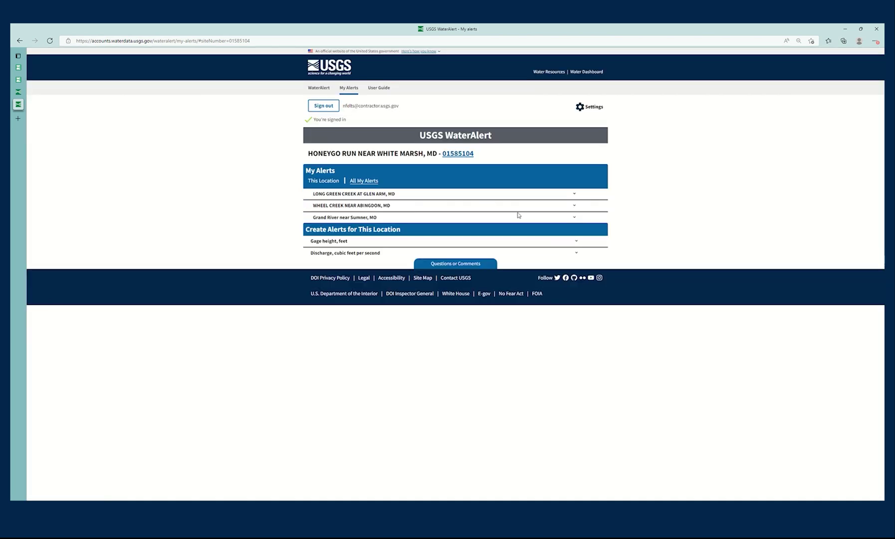